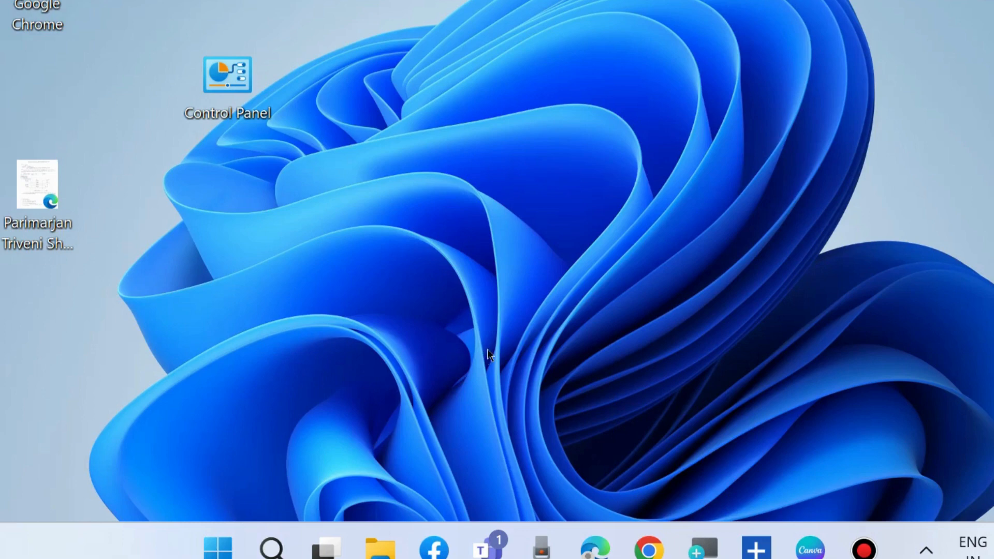
Step: Open the Other troubleshooters page in the System Troubleshoot section of Windows Settings
{"action": "right_click", "coordinate": [211, 554]}
{"action": "left_click", "coordinate": [142, 324]}
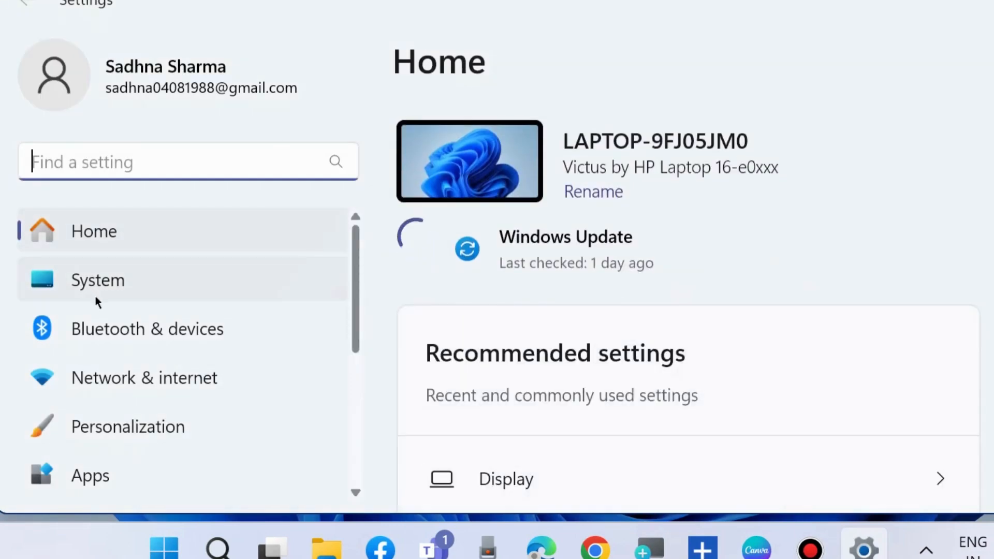
{"action": "scroll", "coordinate": [110, 263], "scroll_direction": "down", "scroll_amount": 1}
{"action": "left_click", "coordinate": [106, 241]}
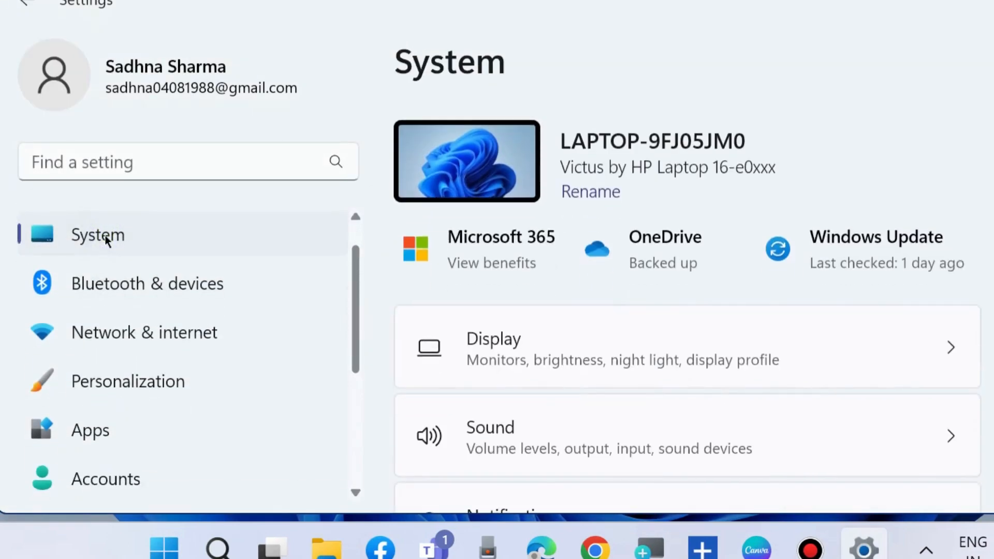
{"action": "scroll", "coordinate": [681, 339], "scroll_direction": "down", "scroll_amount": 7}
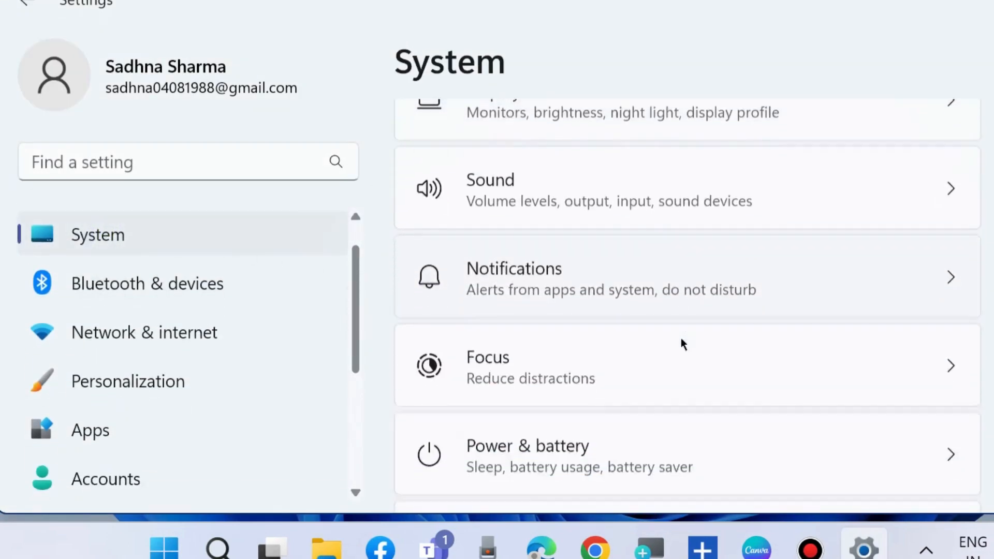
{"action": "scroll", "coordinate": [681, 338], "scroll_direction": "down", "scroll_amount": 8}
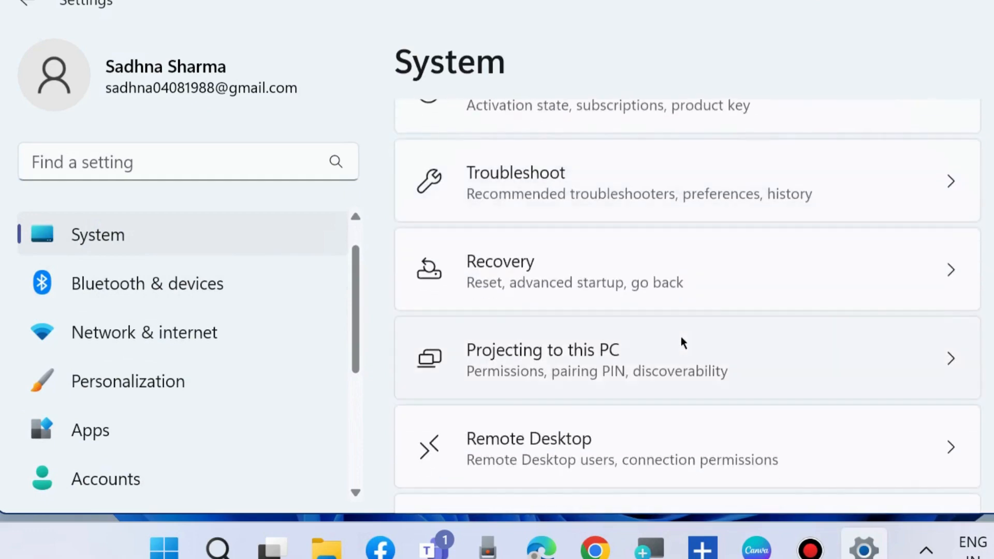
{"action": "left_click", "coordinate": [550, 176]}
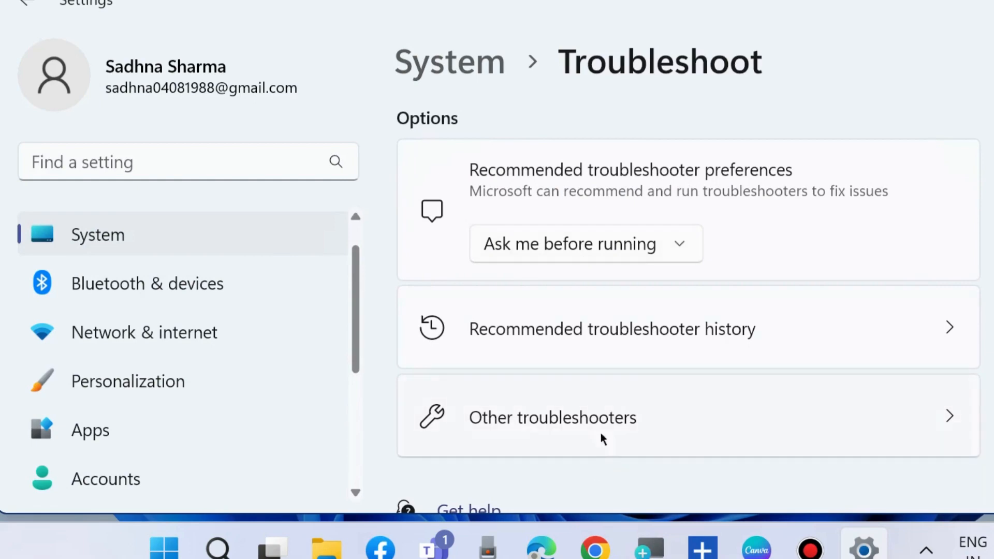
{"action": "left_click", "coordinate": [598, 418]}
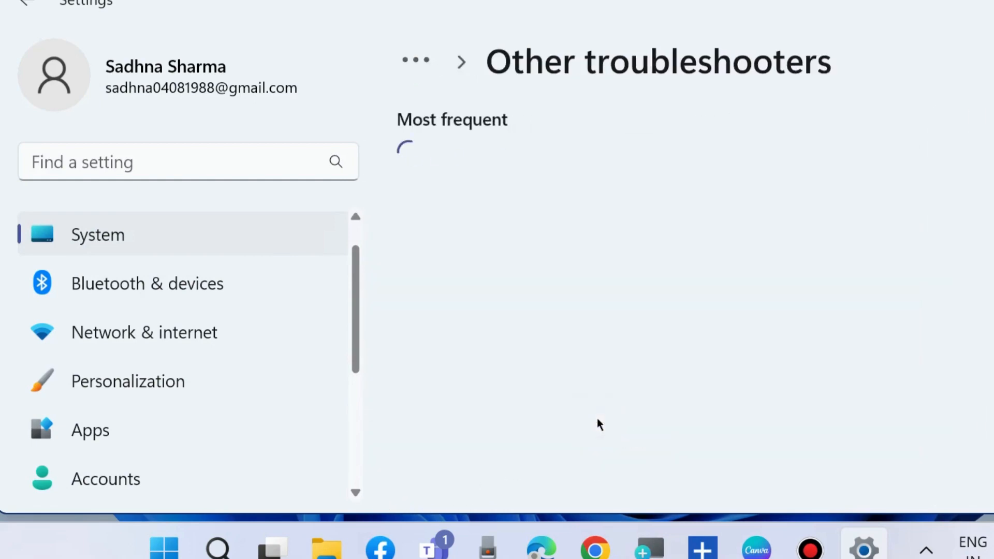
Step: Run the Windows Update troubleshooter and let it detect problems
{"action": "scroll", "coordinate": [598, 418], "scroll_direction": "down", "scroll_amount": 3}
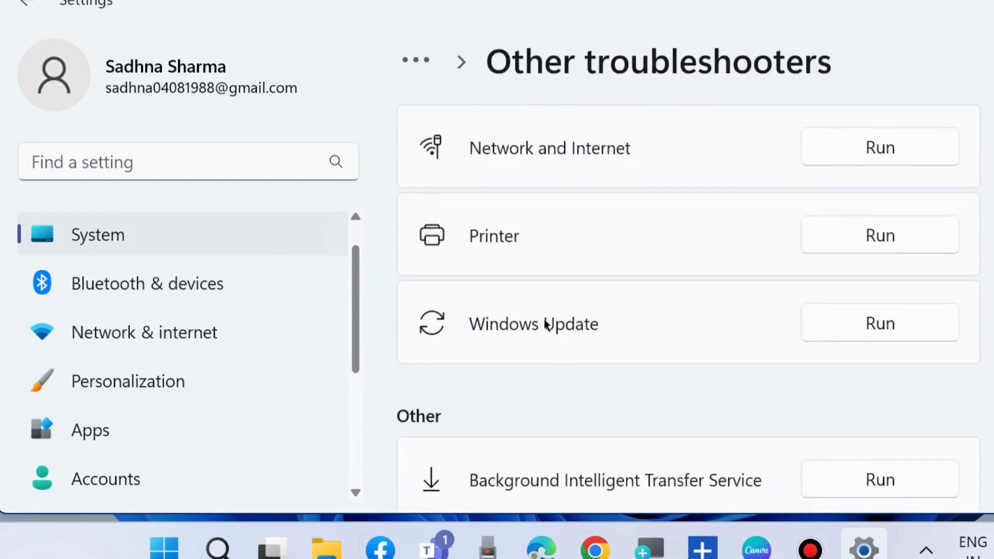
{"action": "left_click", "coordinate": [894, 321]}
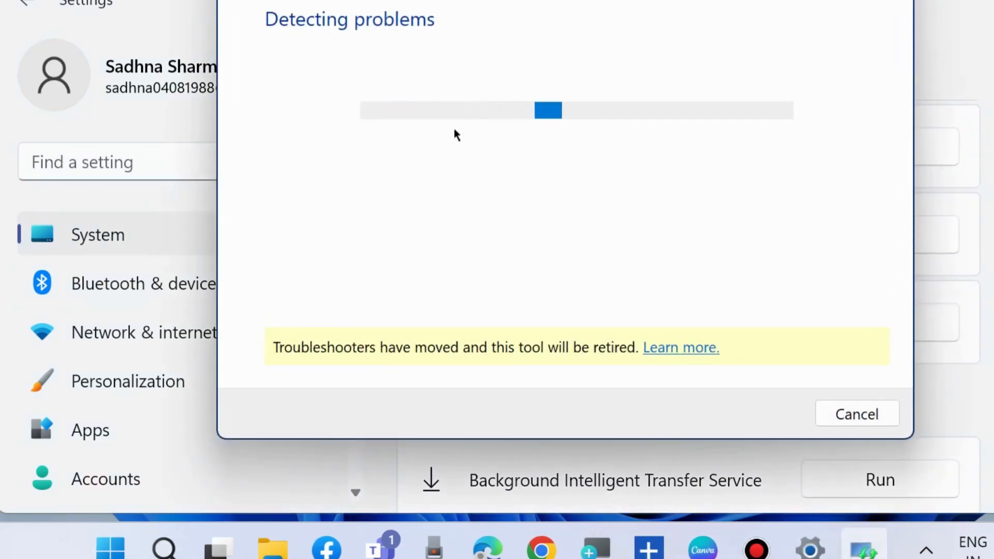
{"action": "left_click_drag", "start_coordinate": [533, 0], "coordinate": [519, 2]}
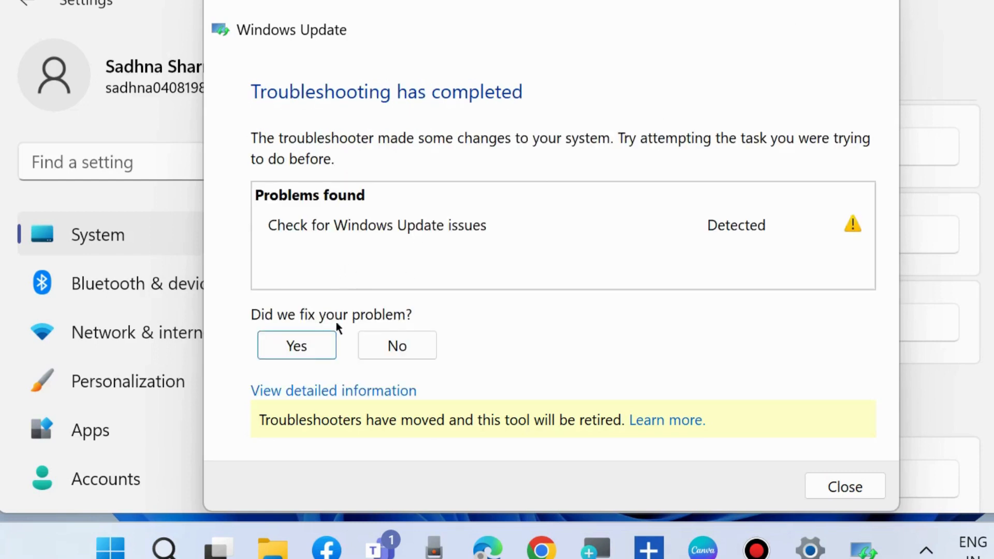
Step: Answer Yes to whether the problem was fixed, close the troubleshooter and minimize Settings
{"action": "left_click", "coordinate": [295, 351]}
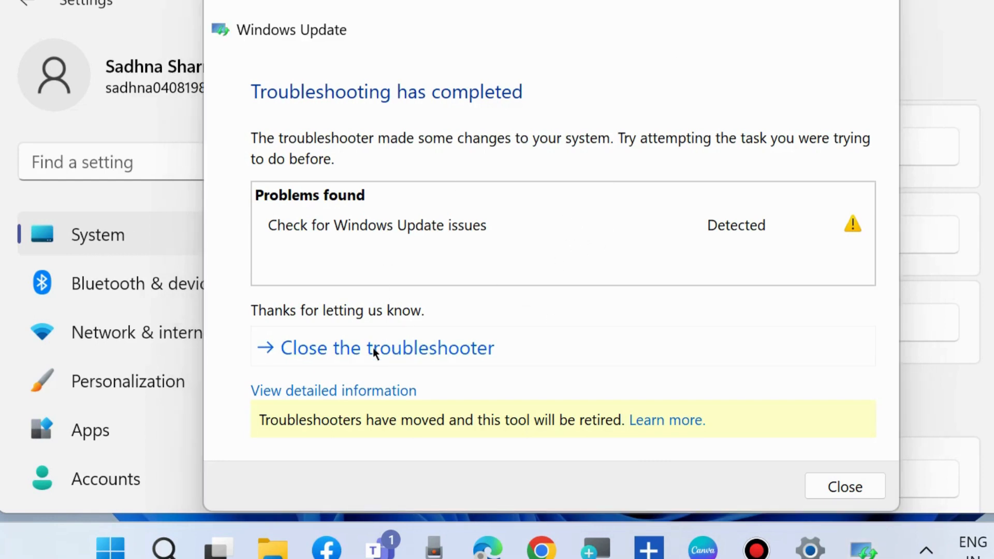
{"action": "left_click", "coordinate": [372, 348]}
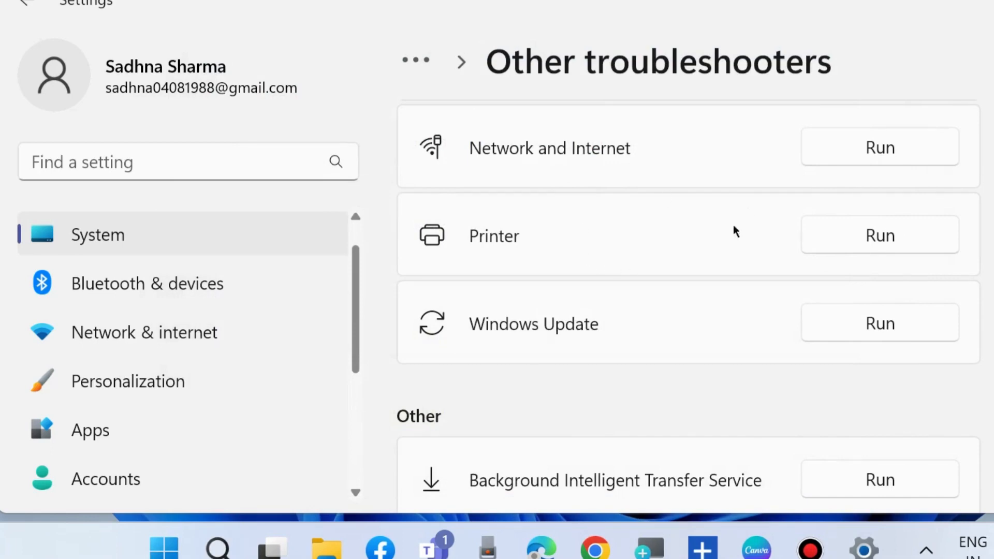
{"action": "scroll", "coordinate": [863, 164], "scroll_direction": "up", "scroll_amount": 3}
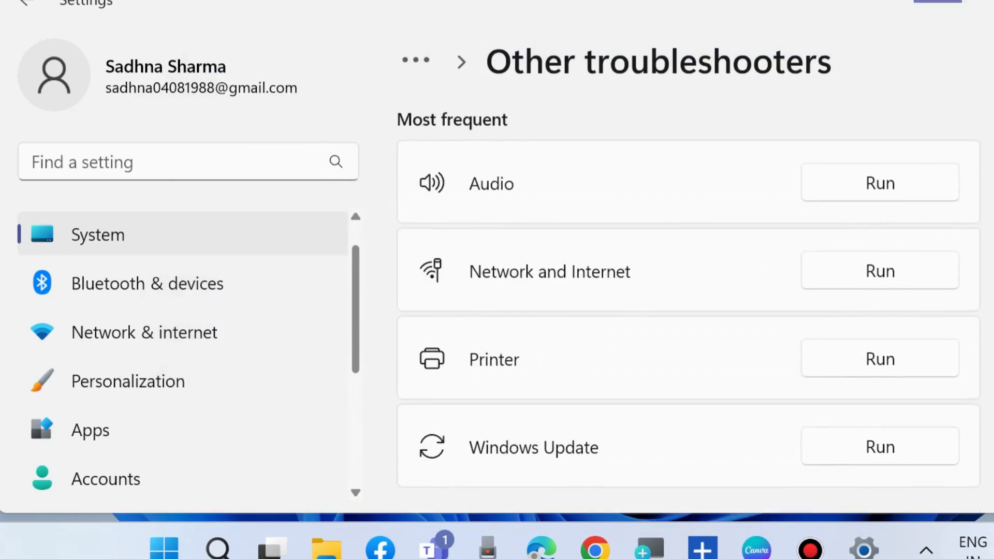
{"action": "left_click", "coordinate": [938, 2]}
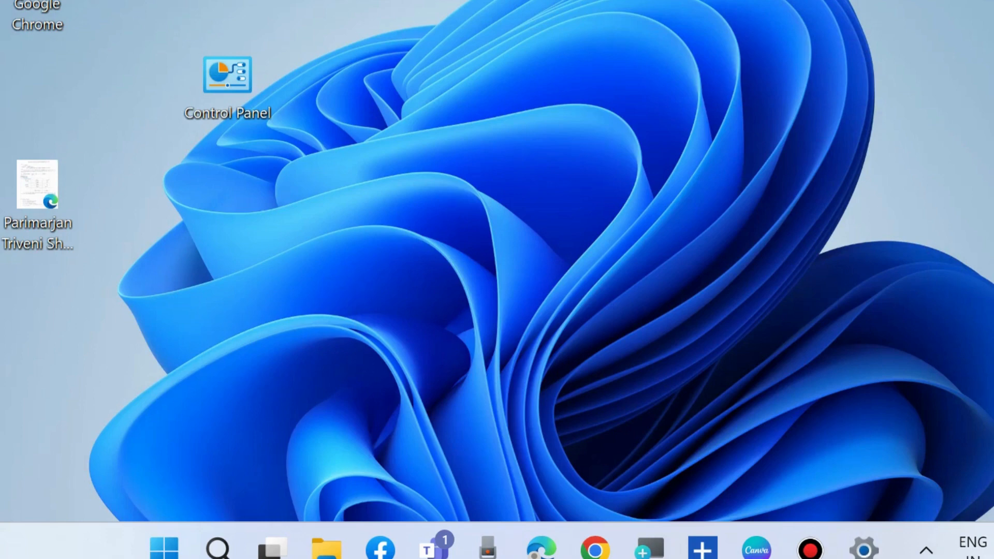
Step: Open the Services console by running services.msc from the Run dialog
{"action": "right_click", "coordinate": [162, 544]}
{"action": "left_click", "coordinate": [78, 441]}
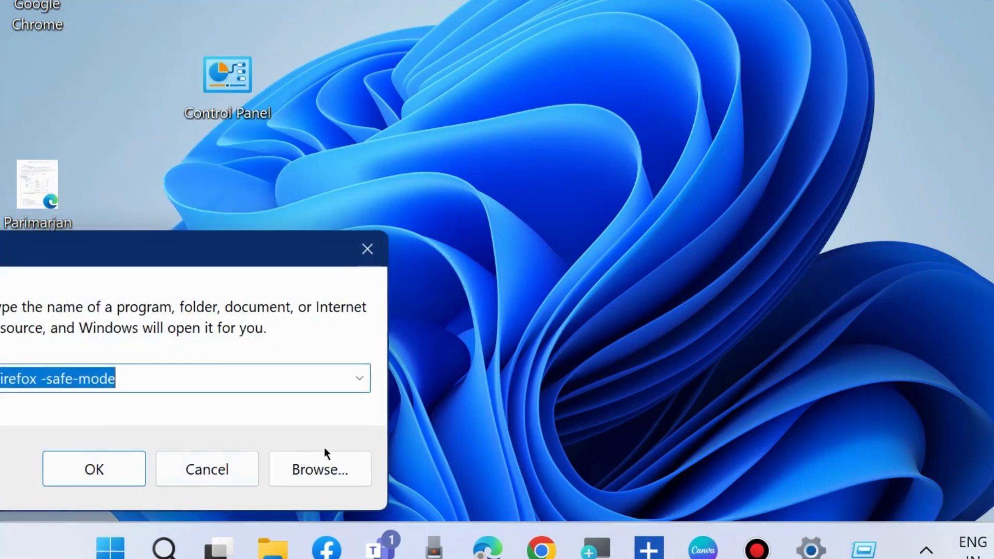
{"action": "key", "text": "BackSpace"}
{"action": "left_click_drag", "start_coordinate": [191, 252], "coordinate": [570, 89]}
{"action": "type", "text": "servic"}
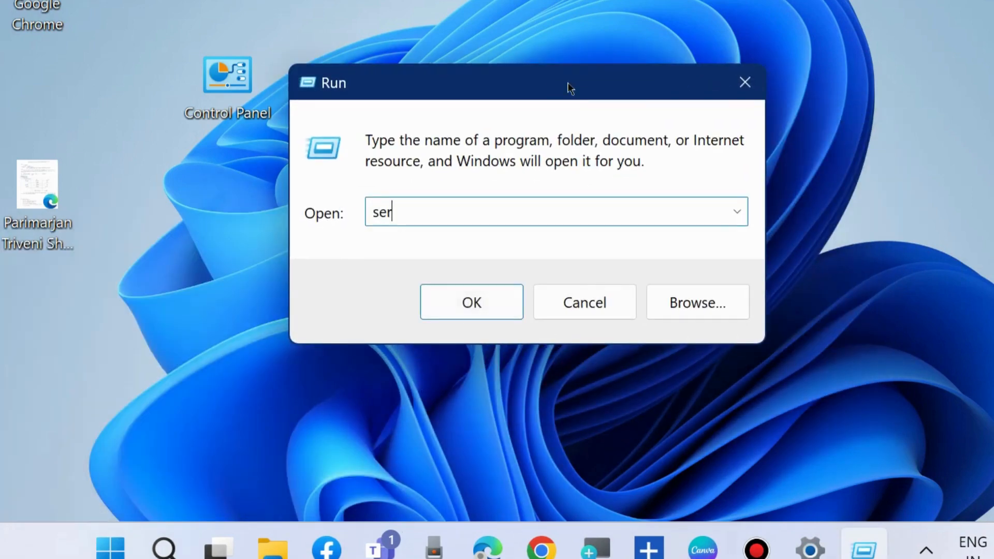
{"action": "type", "text": "es.msc"}
{"action": "left_click", "coordinate": [454, 303]}
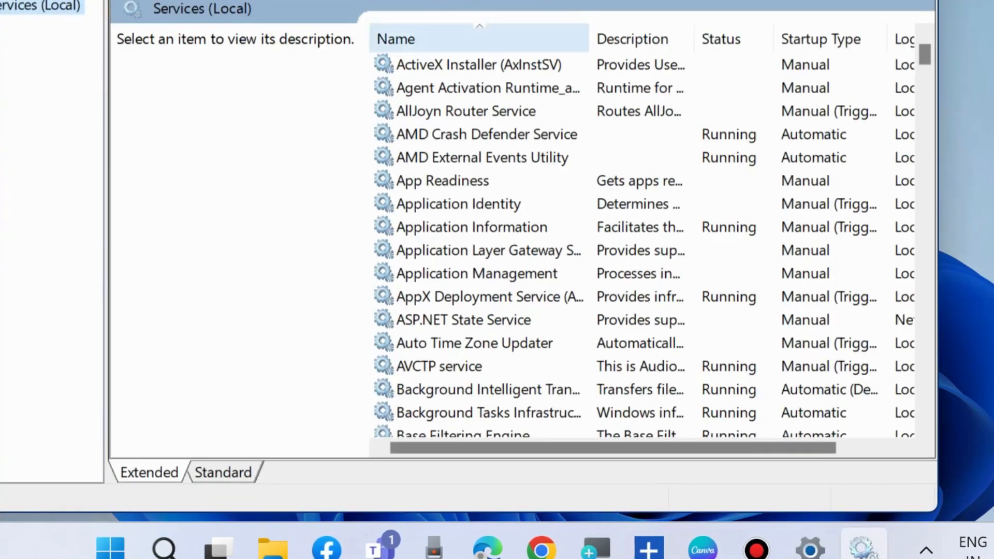
Step: Find the Windows Update service in the services list and restart it
{"action": "left_click_drag", "start_coordinate": [466, 2], "coordinate": [400, 0]}
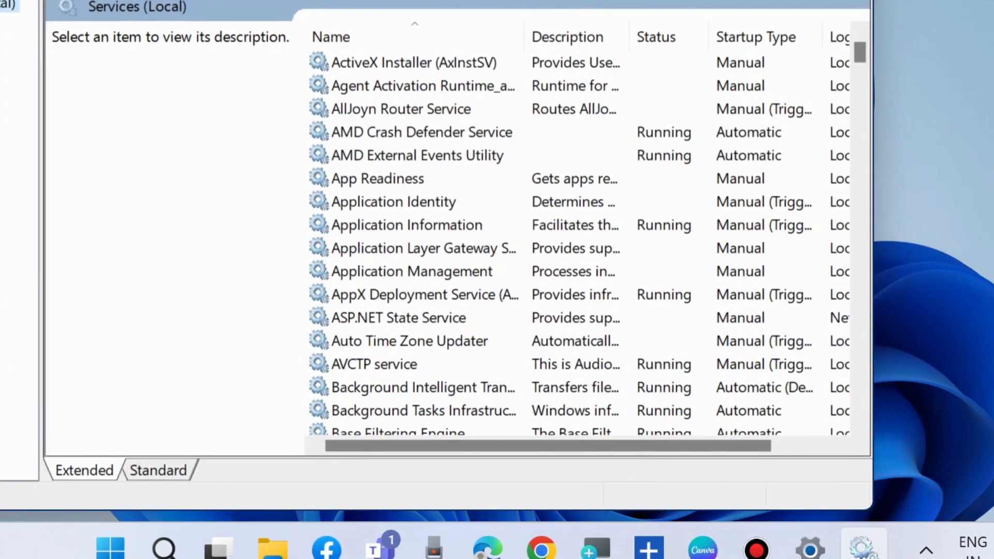
{"action": "left_click_drag", "start_coordinate": [860, 55], "coordinate": [857, 415]}
{"action": "scroll", "coordinate": [427, 309], "scroll_direction": "up", "scroll_amount": 3}
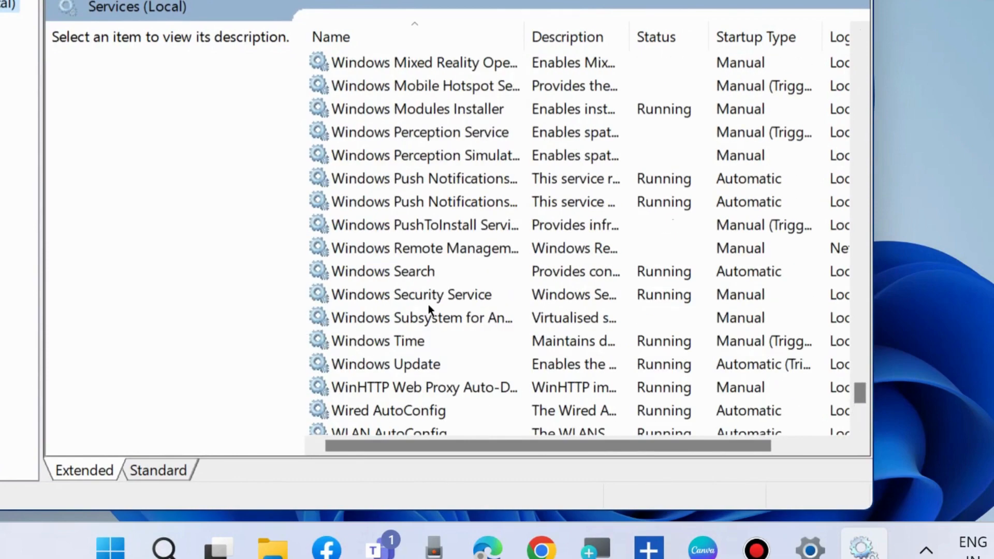
{"action": "scroll", "coordinate": [429, 307], "scroll_direction": "down", "scroll_amount": 3}
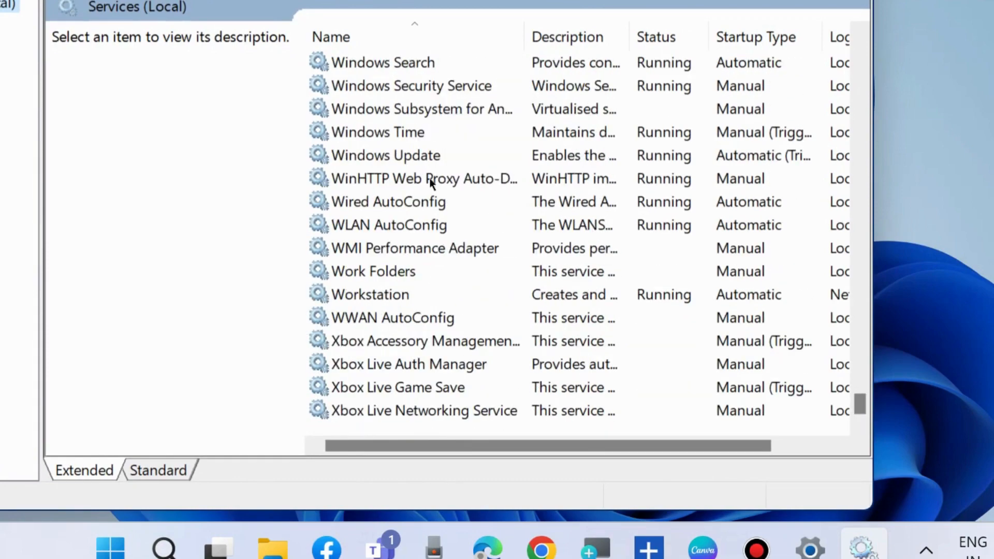
{"action": "left_click", "coordinate": [413, 154]}
{"action": "right_click", "coordinate": [388, 154]}
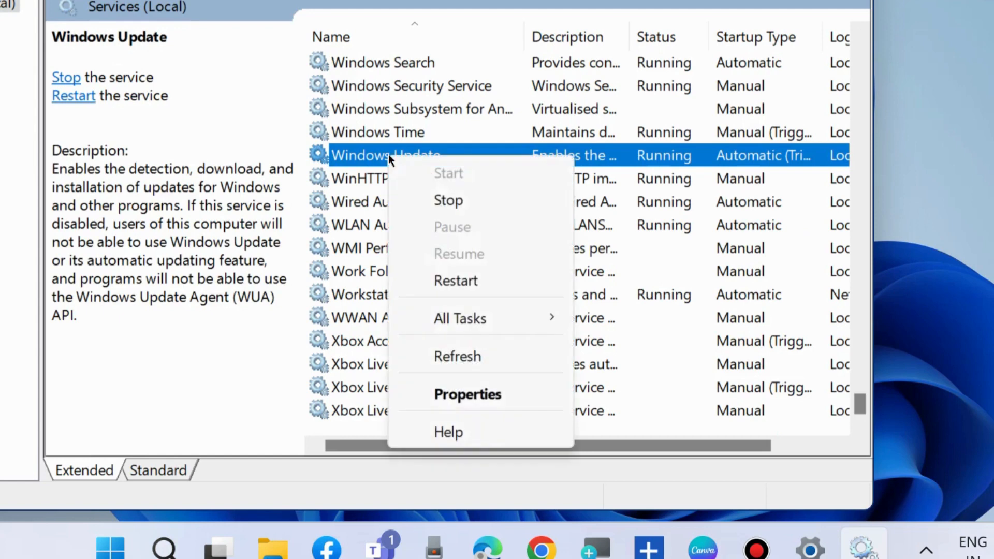
{"action": "left_click", "coordinate": [453, 279]}
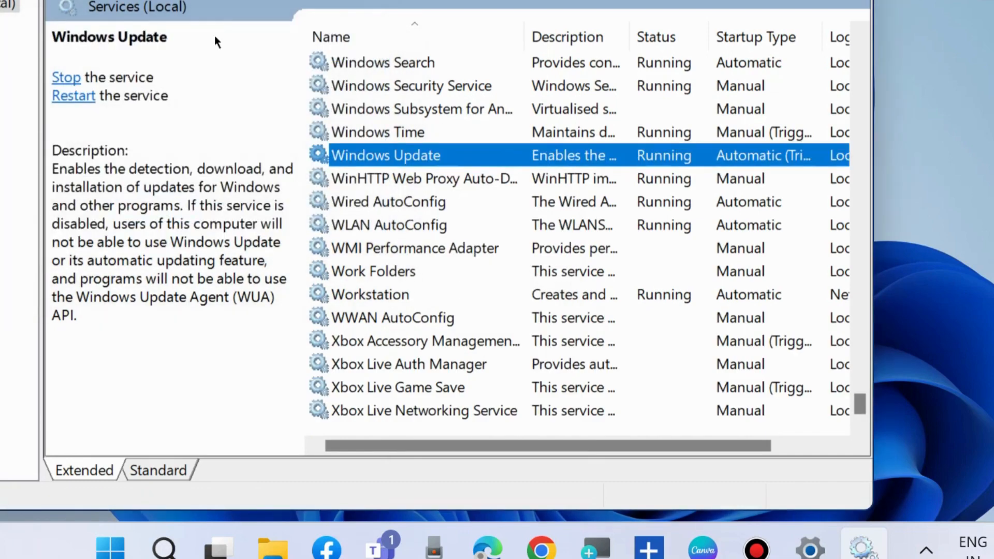
Step: Set the Windows Update service's startup type to Automatic, apply it and return to the desktop
{"action": "double_click", "coordinate": [403, 156]}
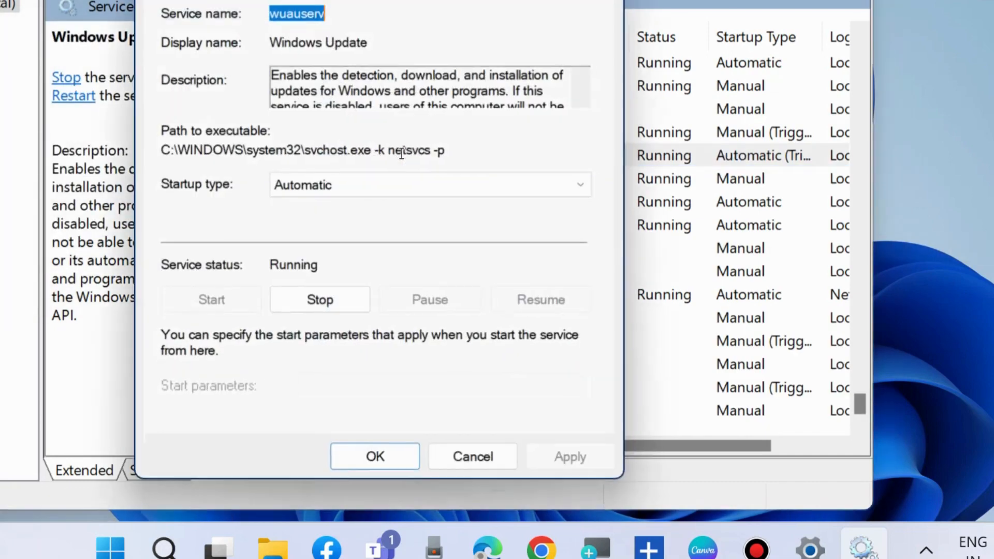
{"action": "left_click", "coordinate": [340, 190]}
{"action": "left_click", "coordinate": [325, 224]}
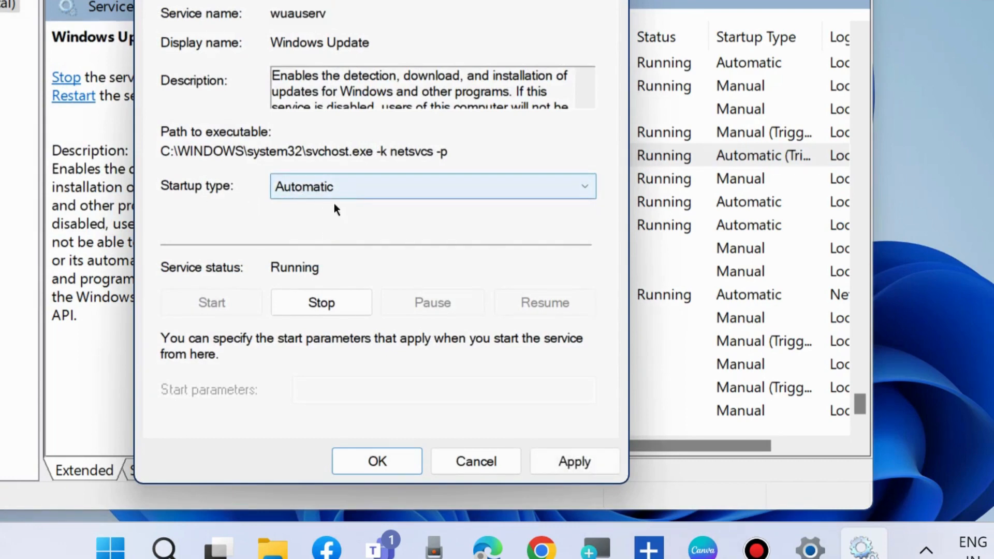
{"action": "left_click", "coordinate": [569, 461]}
{"action": "left_click", "coordinate": [377, 463]}
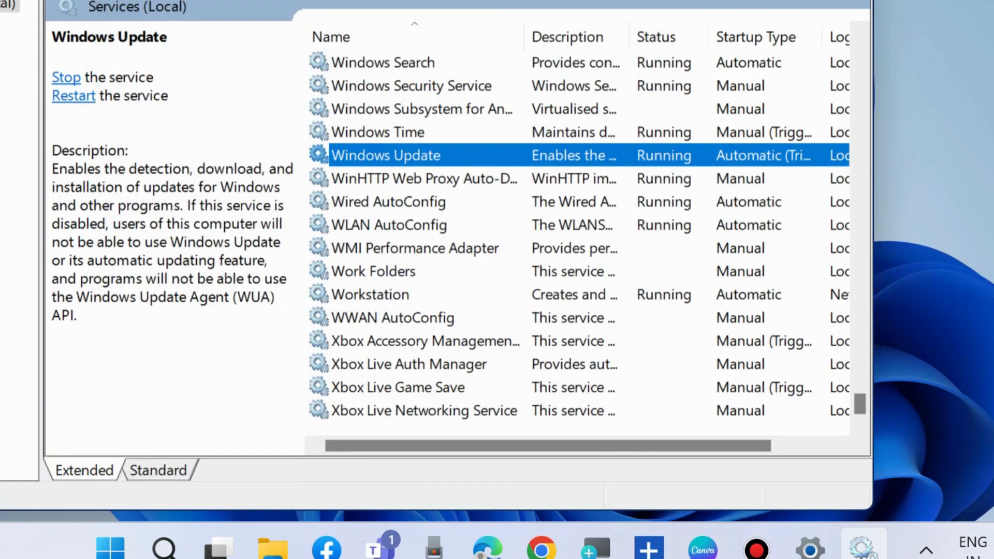
{"action": "key", "text": "super+d"}
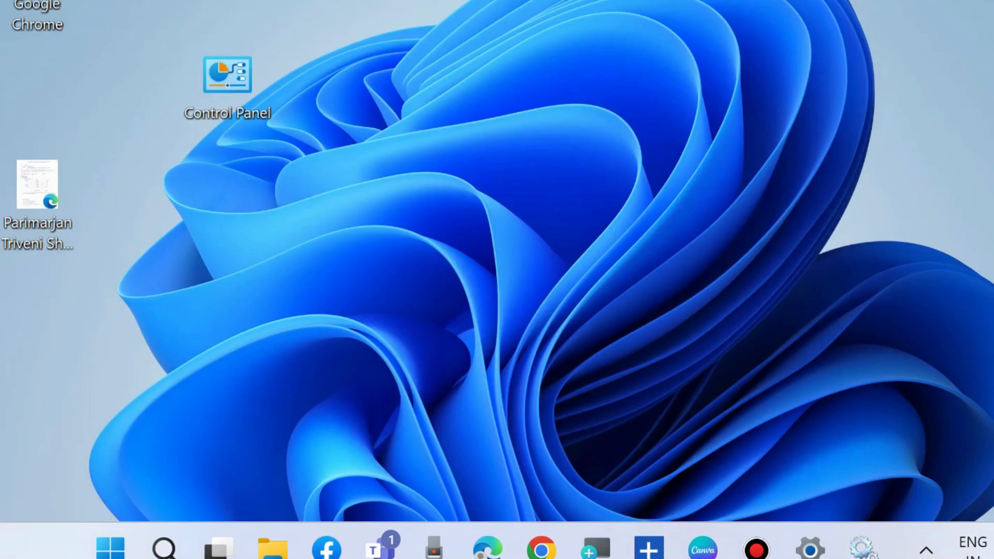
Step: Open the Windows folder on the Windows (C:) drive in File Explorer
{"action": "left_click", "coordinate": [272, 551]}
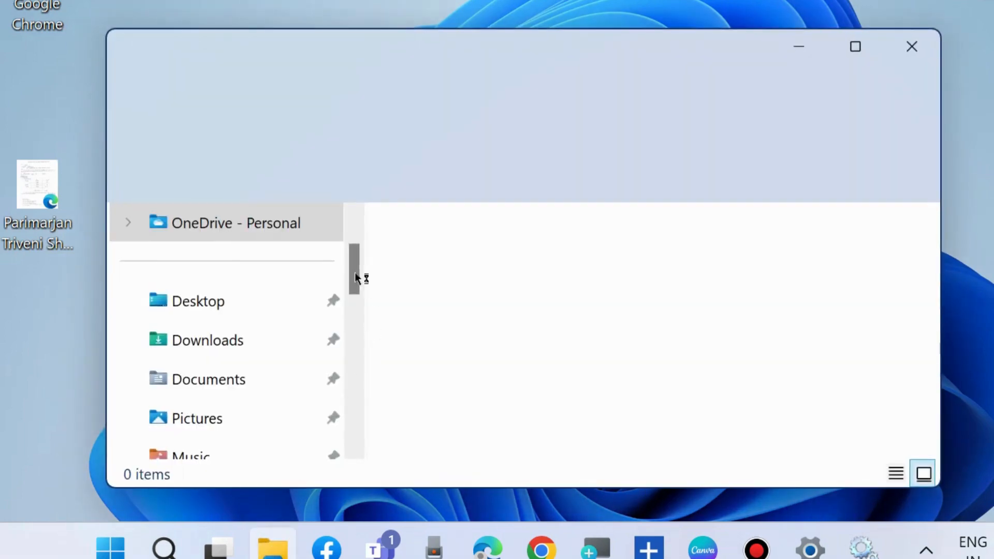
{"action": "scroll", "coordinate": [223, 339], "scroll_direction": "down", "scroll_amount": 2}
{"action": "scroll", "coordinate": [223, 339], "scroll_direction": "down", "scroll_amount": 3}
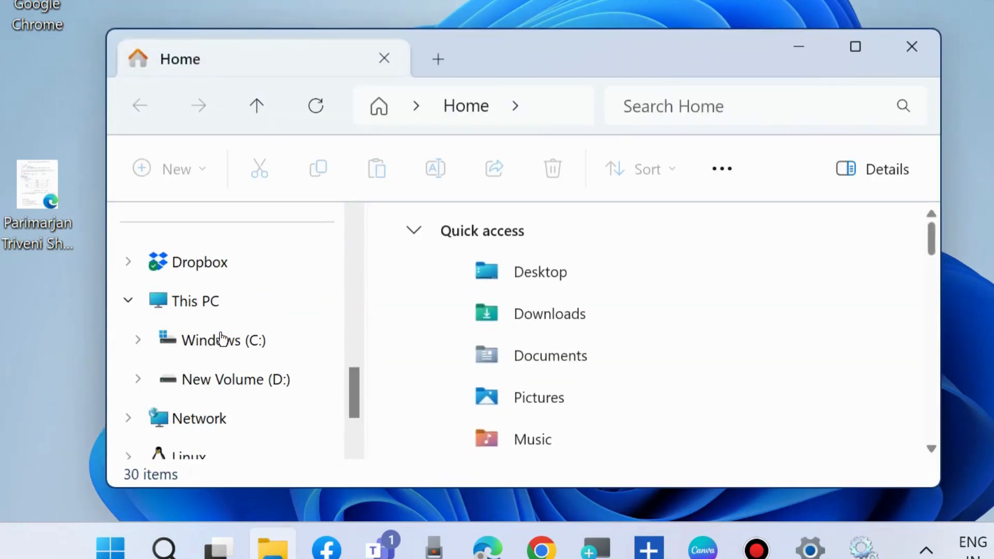
{"action": "left_click", "coordinate": [209, 305]}
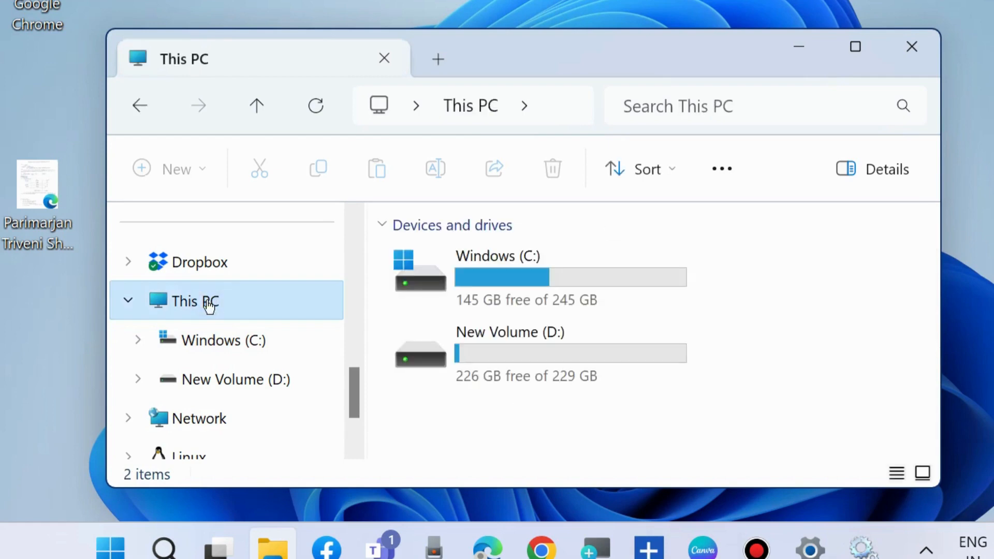
{"action": "double_click", "coordinate": [489, 280]}
{"action": "scroll", "coordinate": [490, 282], "scroll_direction": "down", "scroll_amount": 3}
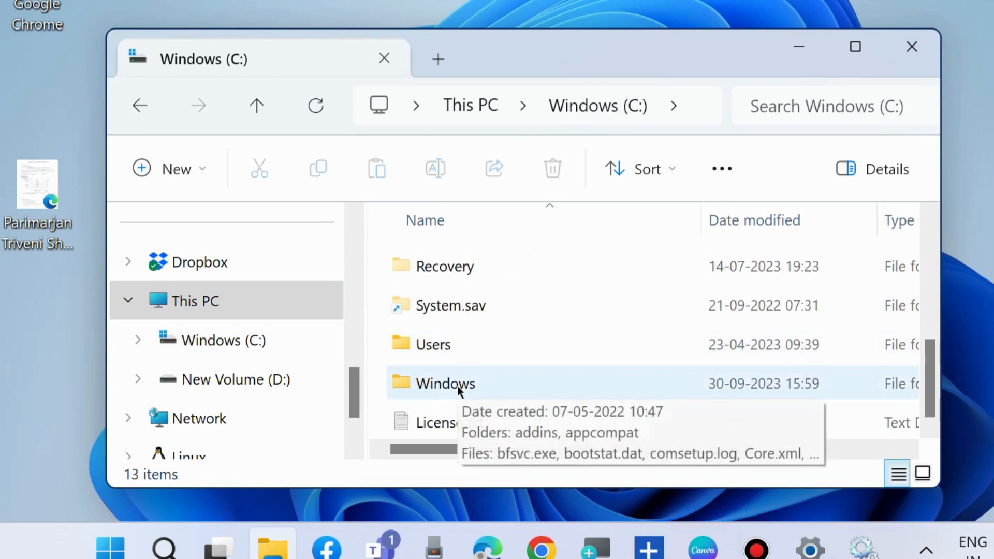
{"action": "double_click", "coordinate": [458, 386]}
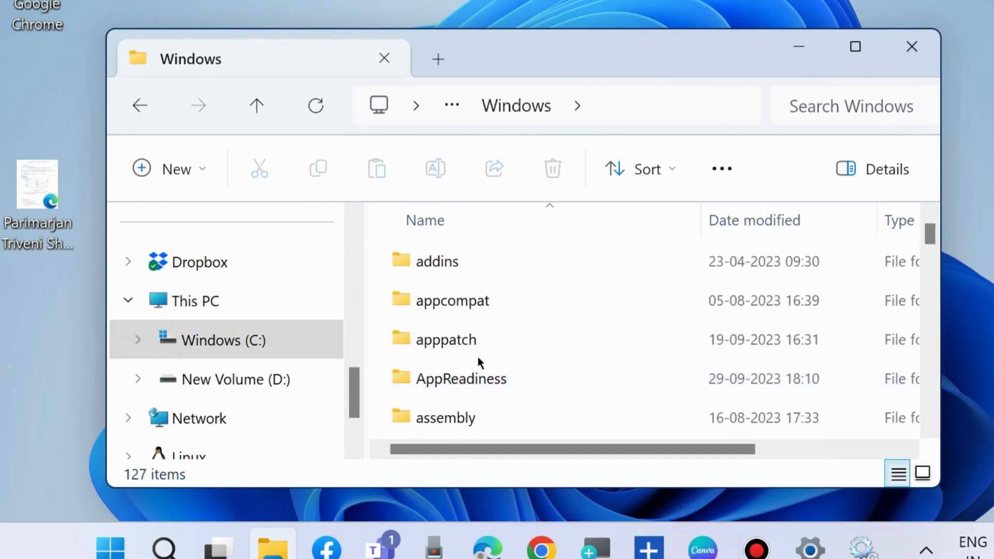
Step: Locate and open the SoftwareDistribution folder inside the Windows folder
{"action": "scroll", "coordinate": [480, 363], "scroll_direction": "down", "scroll_amount": 15}
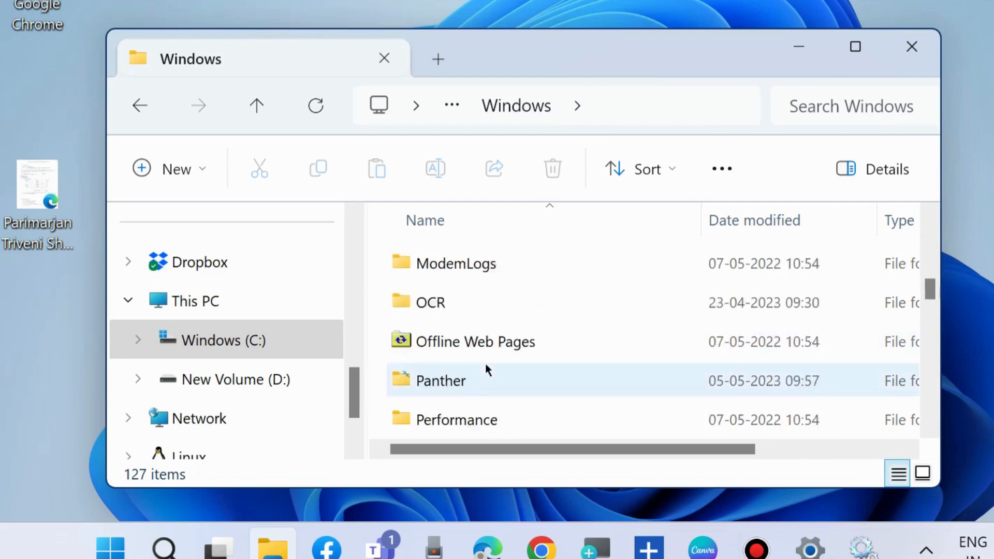
{"action": "scroll", "coordinate": [486, 369], "scroll_direction": "down", "scroll_amount": 5}
{"action": "scroll", "coordinate": [487, 368], "scroll_direction": "down", "scroll_amount": 1}
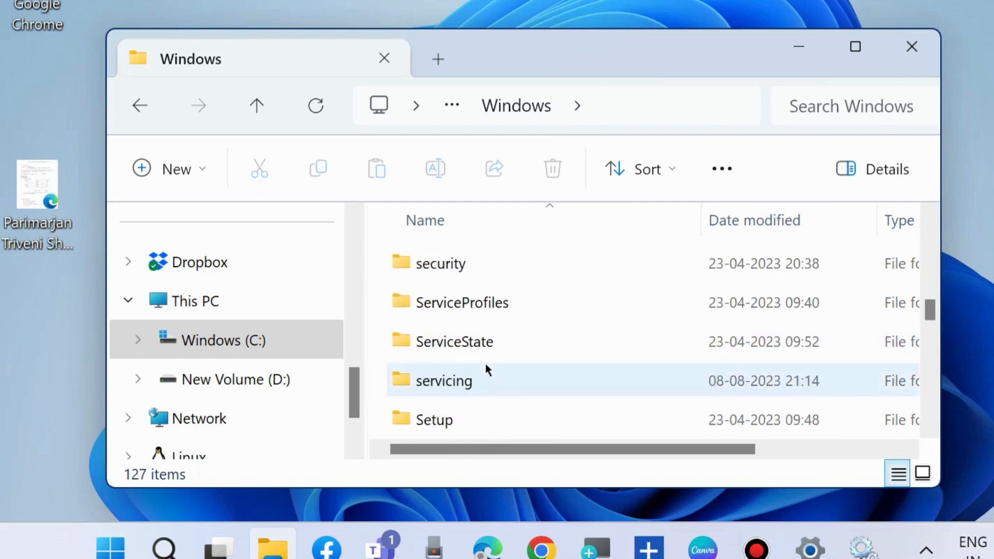
{"action": "scroll", "coordinate": [485, 368], "scroll_direction": "down", "scroll_amount": 1}
{"action": "scroll", "coordinate": [486, 368], "scroll_direction": "down", "scroll_amount": 3}
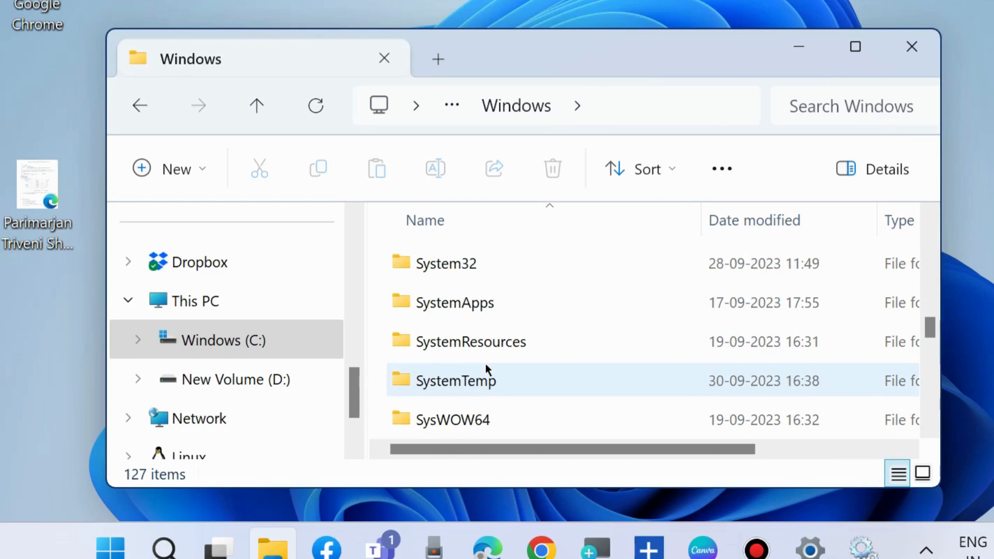
{"action": "scroll", "coordinate": [486, 367], "scroll_direction": "up", "scroll_amount": 2}
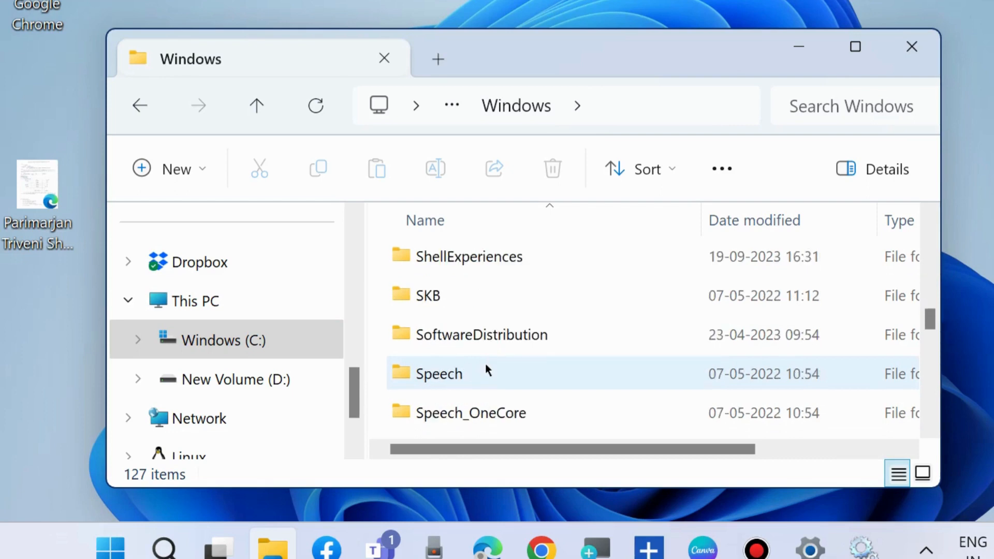
{"action": "double_click", "coordinate": [481, 337]}
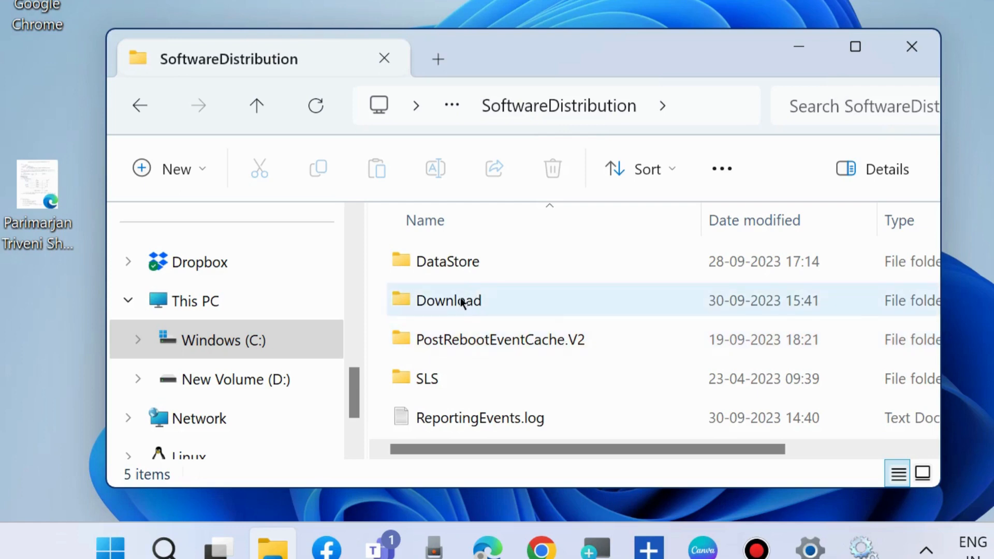
Step: Delete everything inside SoftwareDistribution's Download folder, granting administrator permission for the SharedFileCache folder and the remaining file, and close File Explorer
{"action": "double_click", "coordinate": [459, 302]}
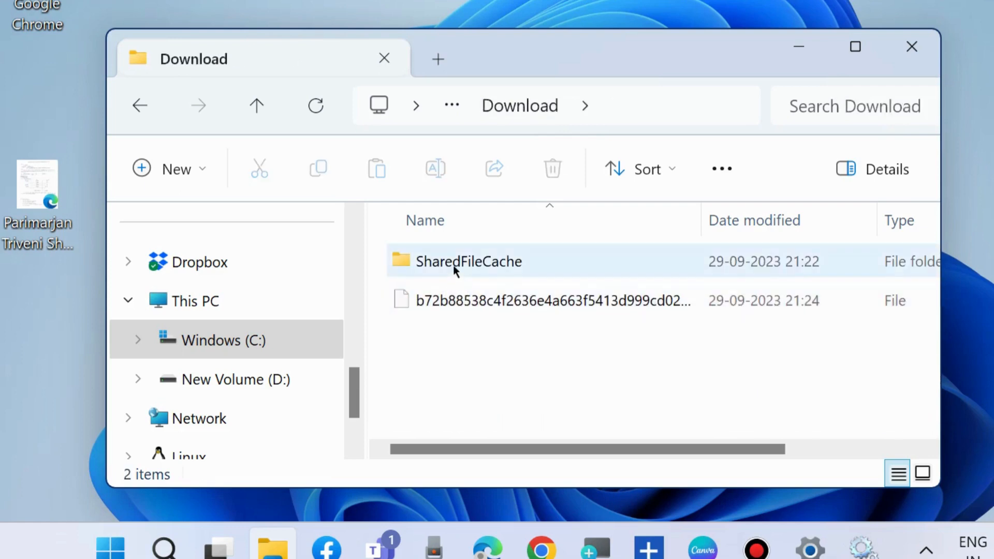
{"action": "left_click", "coordinate": [456, 271]}
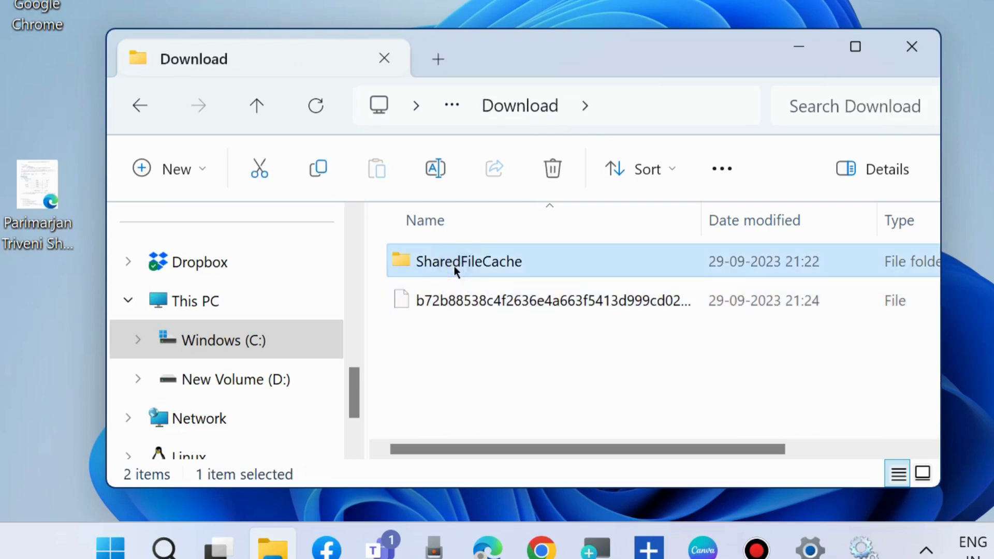
{"action": "key", "text": "ctrl+a"}
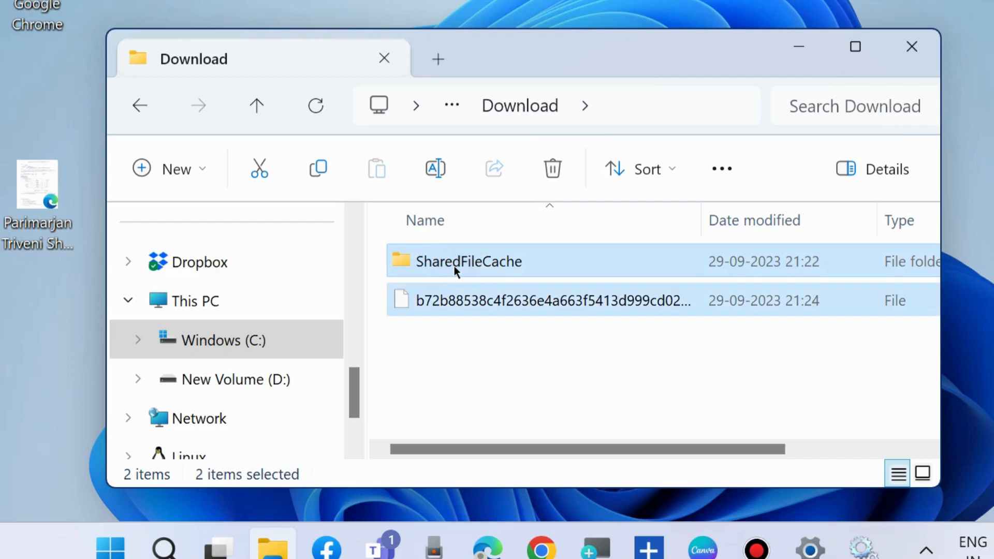
{"action": "left_click", "coordinate": [562, 163]}
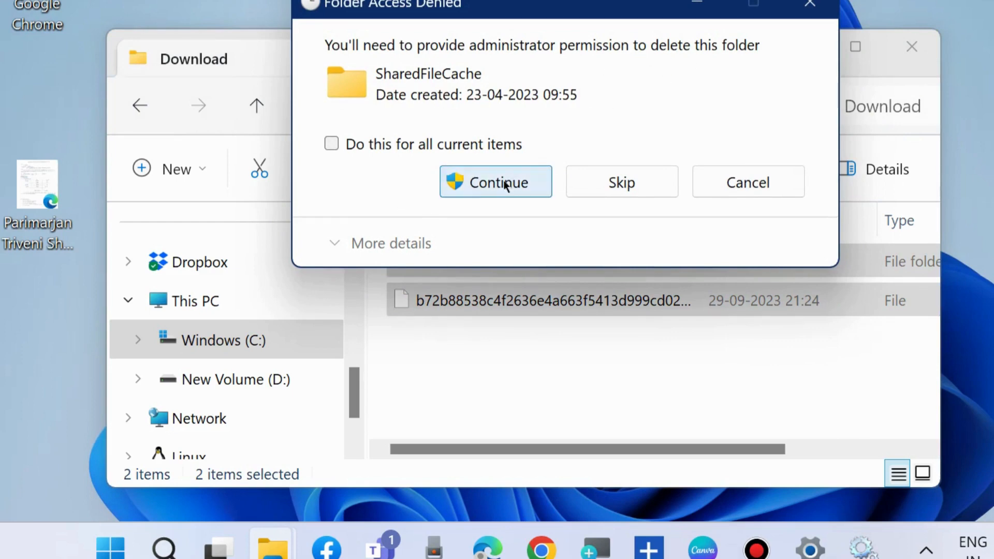
{"action": "left_click", "coordinate": [488, 181]}
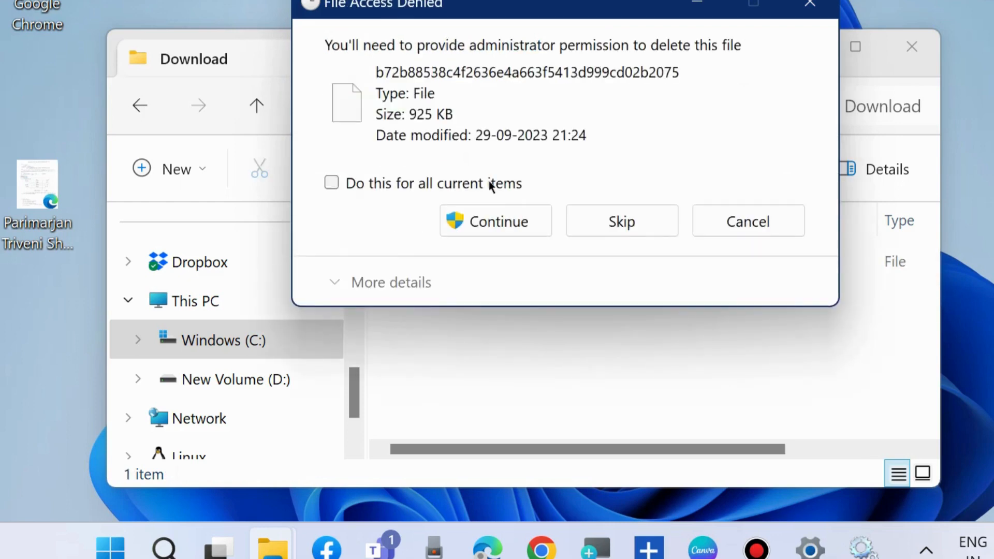
{"action": "left_click", "coordinate": [475, 228]}
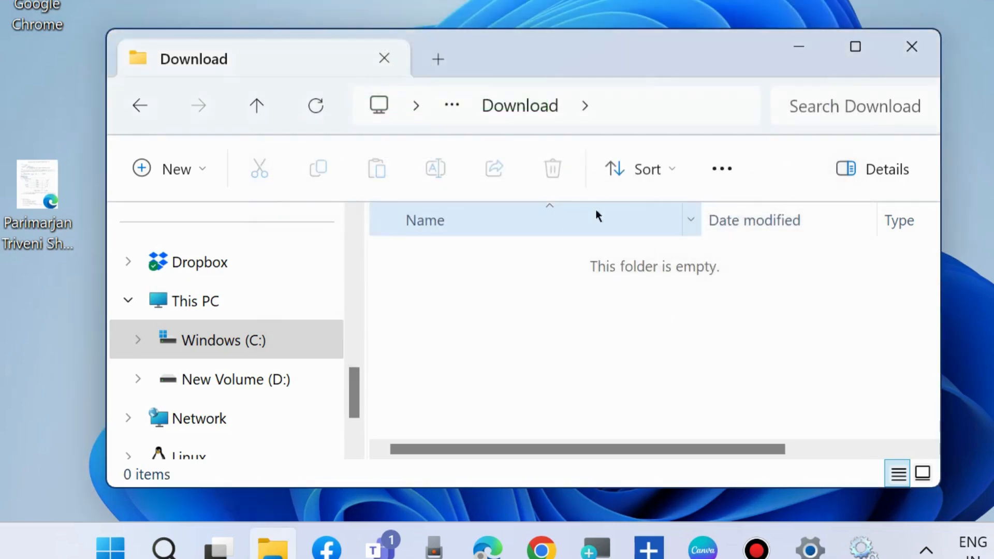
{"action": "left_click", "coordinate": [912, 46]}
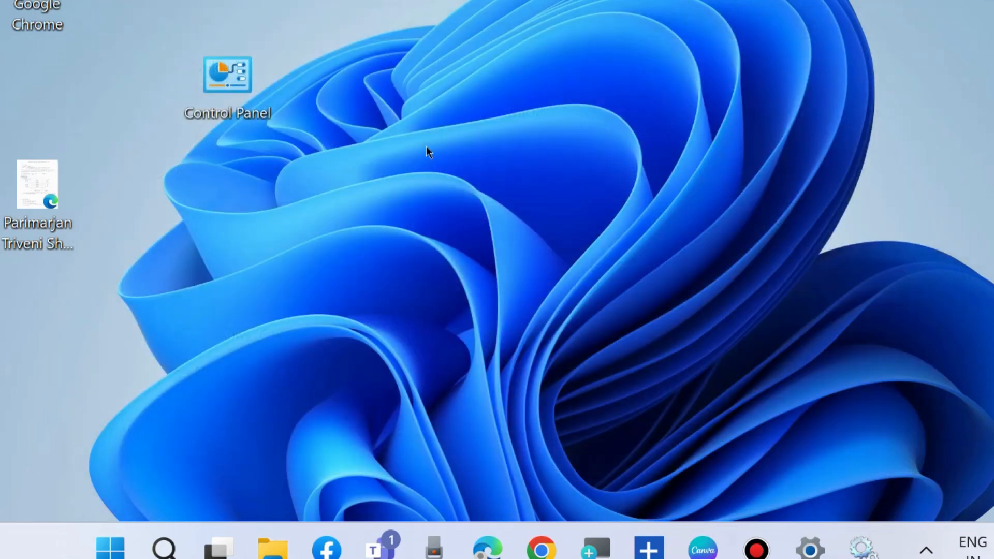
{"action": "right_click", "coordinate": [427, 147]}
{"action": "left_click", "coordinate": [496, 74]}
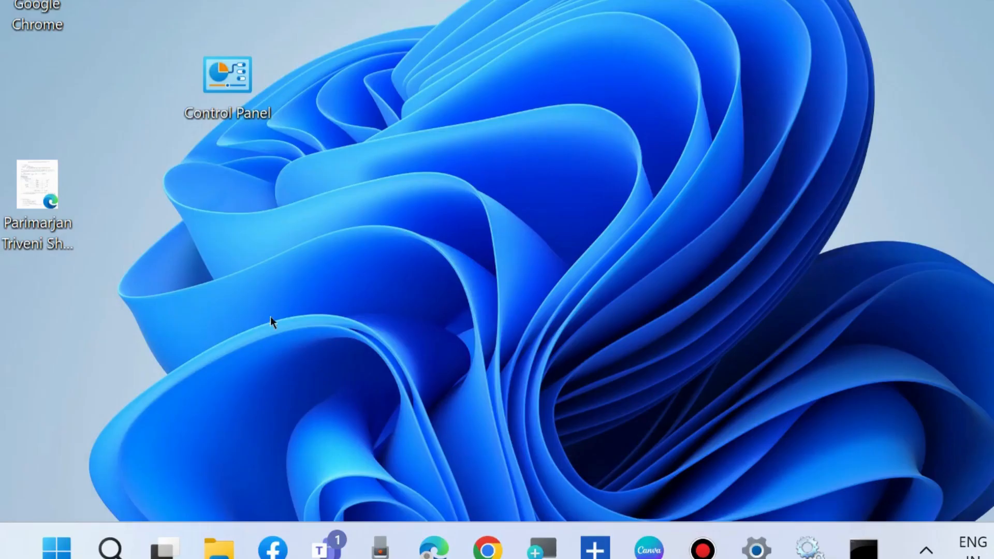
Step: Search Windows for cmd and open Command Prompt as administrator
{"action": "left_click", "coordinate": [110, 548]}
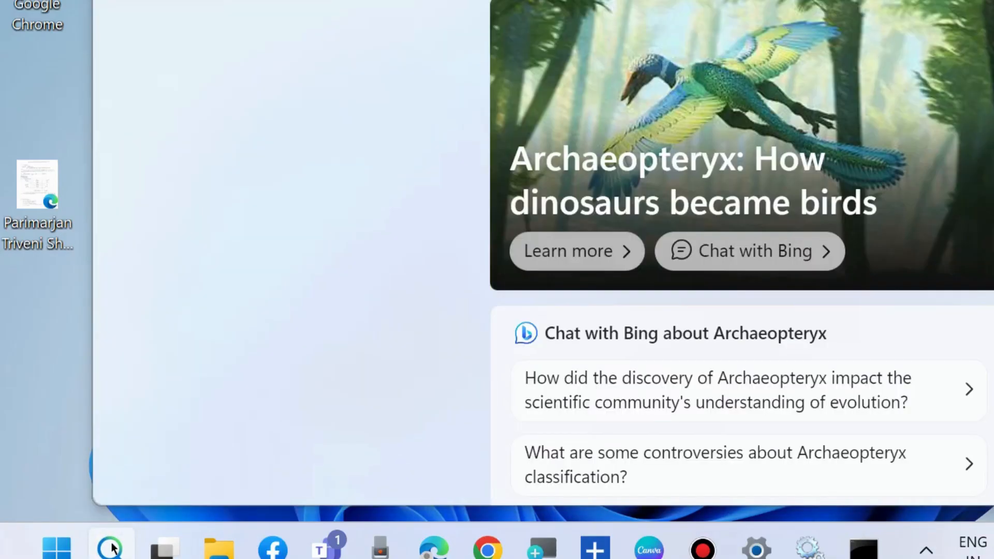
{"action": "type", "text": "cmd"}
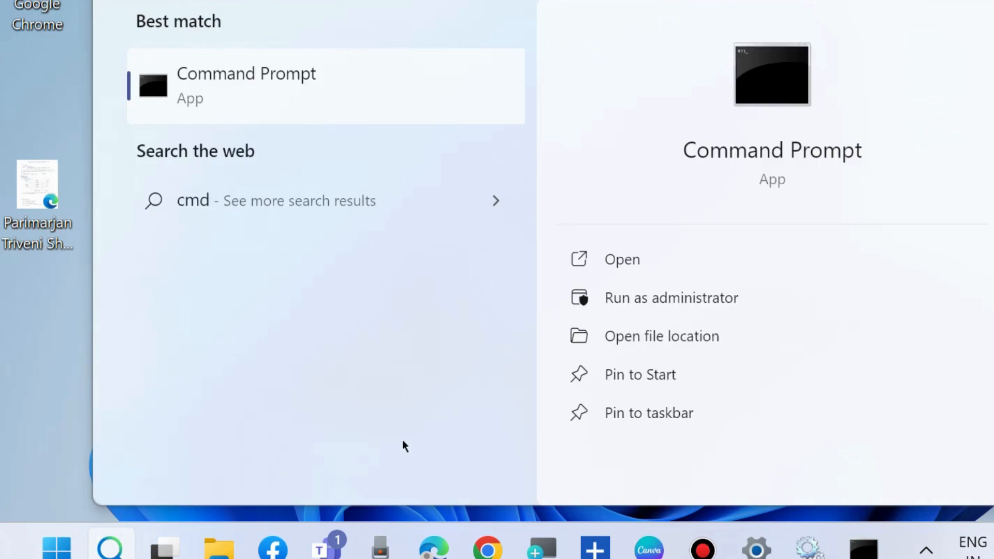
{"action": "left_click", "coordinate": [694, 304]}
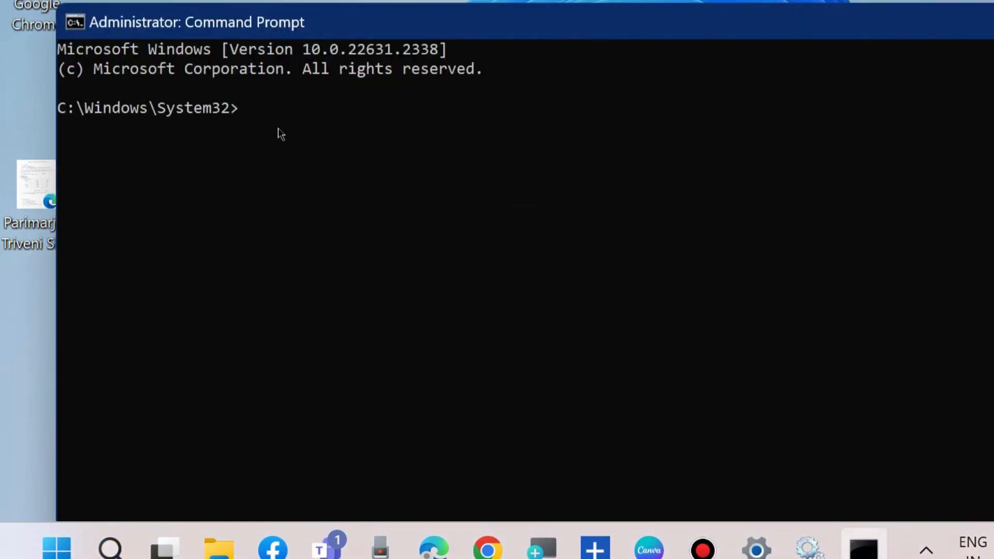
Step: Enter the System File Checker command sfc /scan at the administrator prompt
{"action": "type", "text": "sfc /scan"}
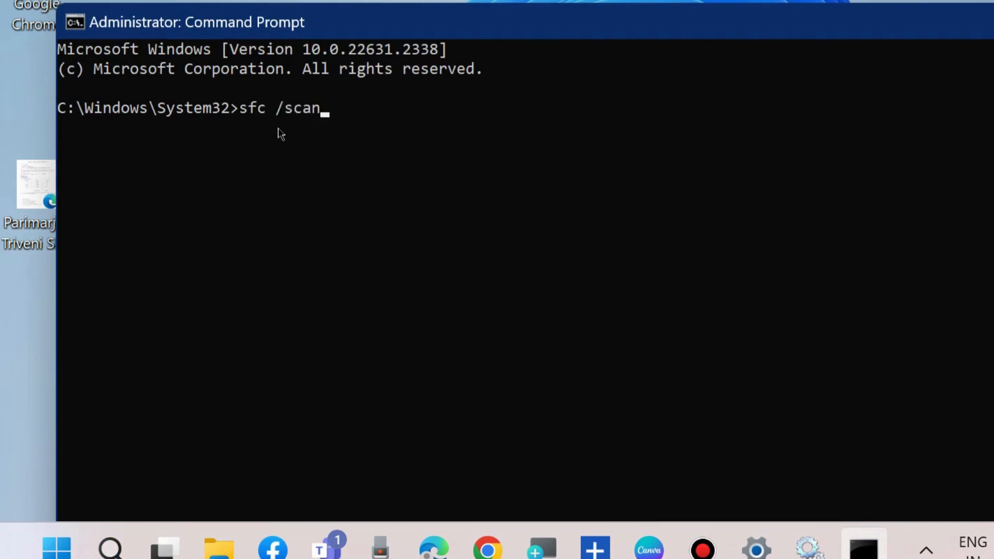